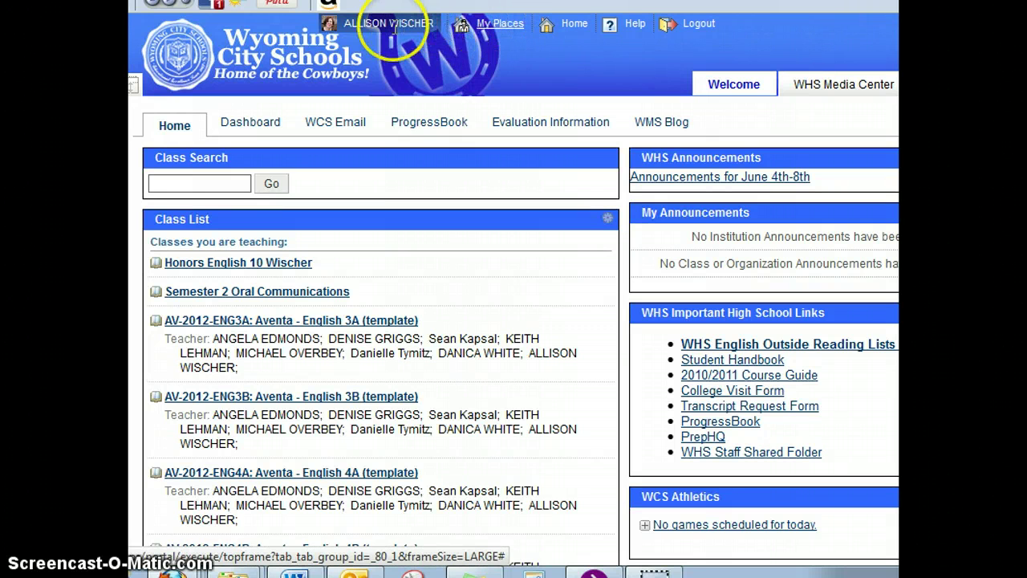
# Open the Personal Information page from My Places.
pyautogui.click(493, 27)
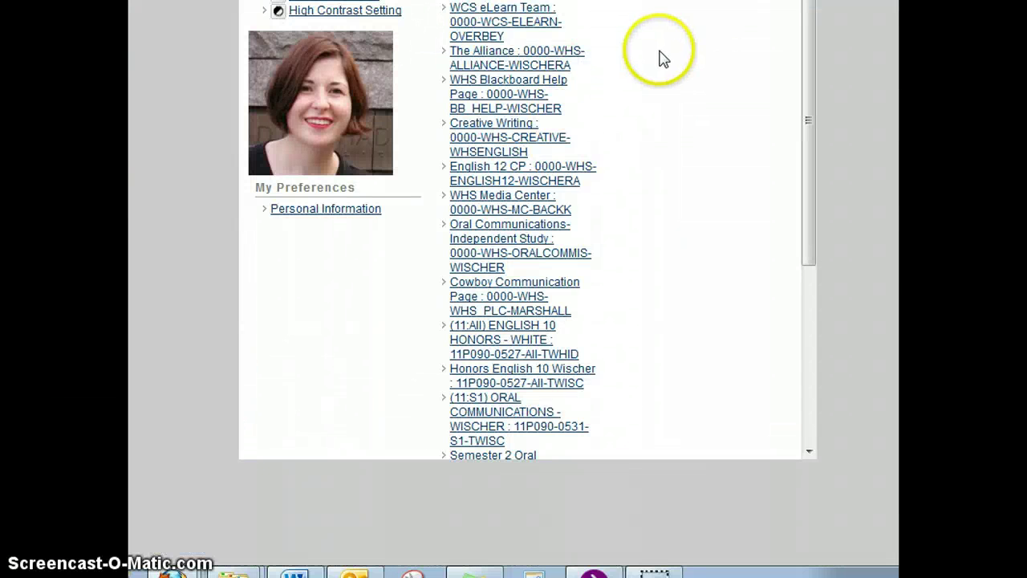
pyautogui.click(679, 128)
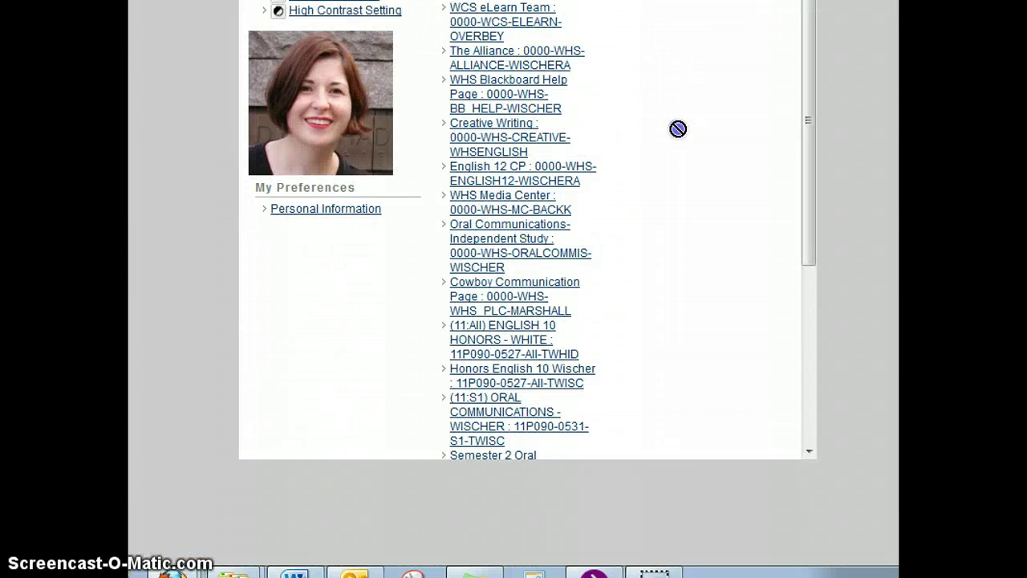
pyautogui.click(337, 210)
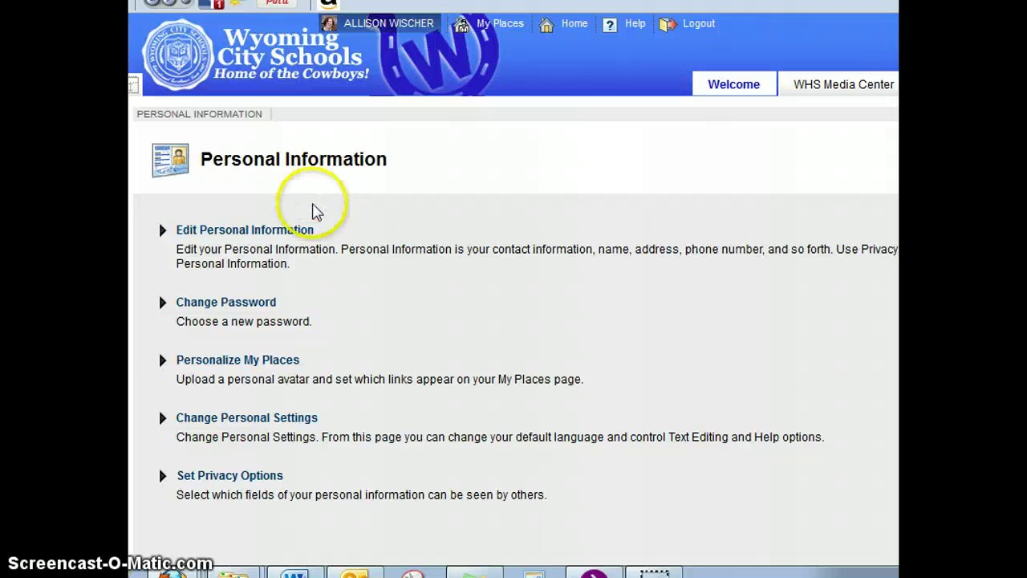
# Open the Edit Personal Information form and review its personal, account and other information fields.
pyautogui.click(255, 231)
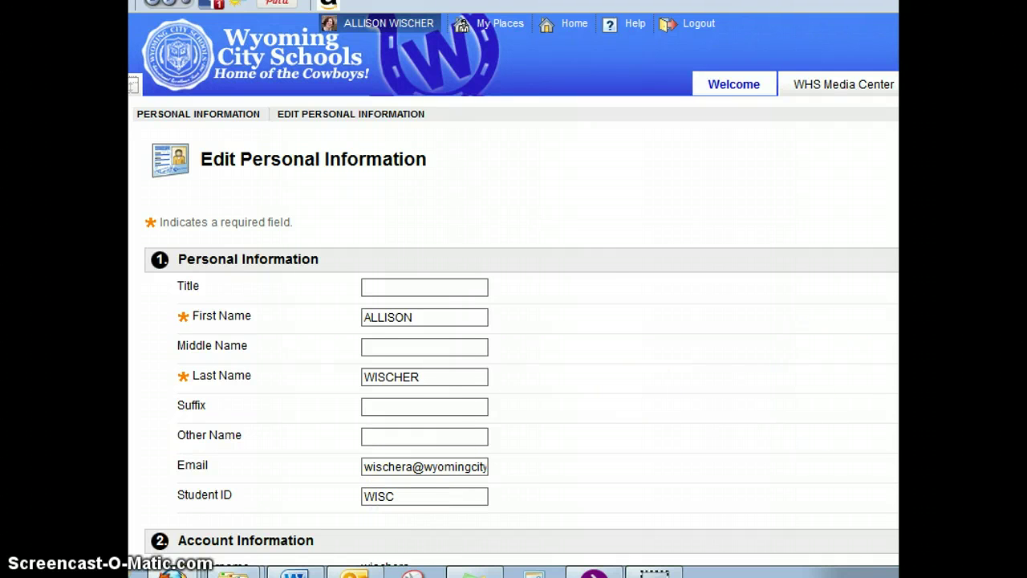
pyautogui.scroll(-3, 514, 335)
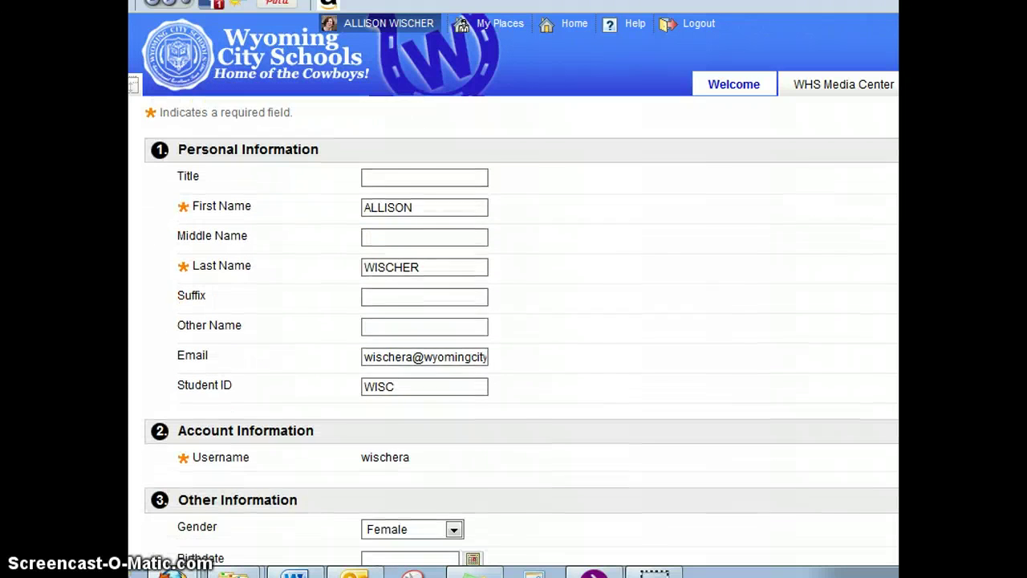
pyautogui.scroll(-3, 514, 332)
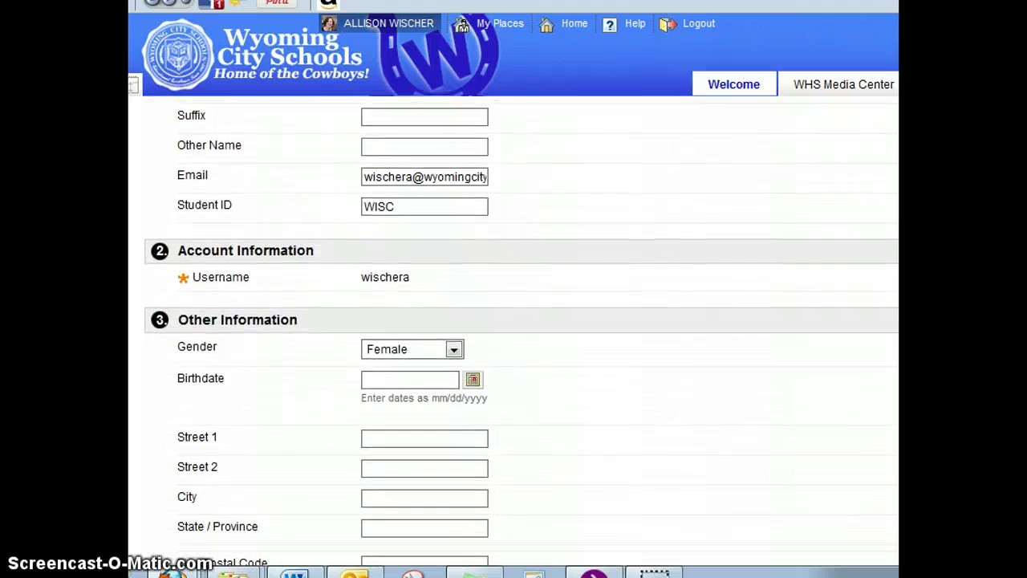
pyautogui.scroll(-2, 522, 329)
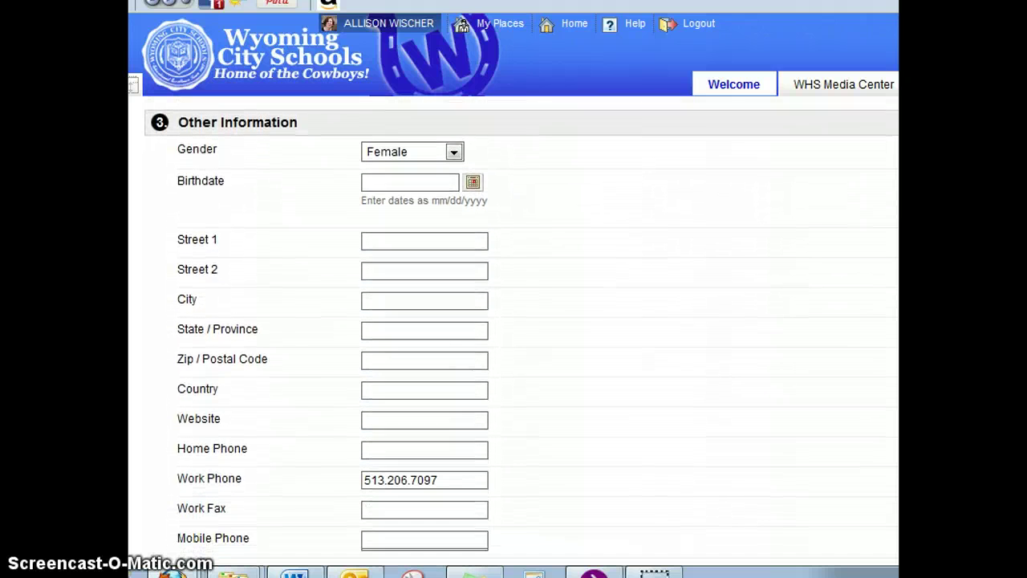
pyautogui.scroll(-2, 522, 332)
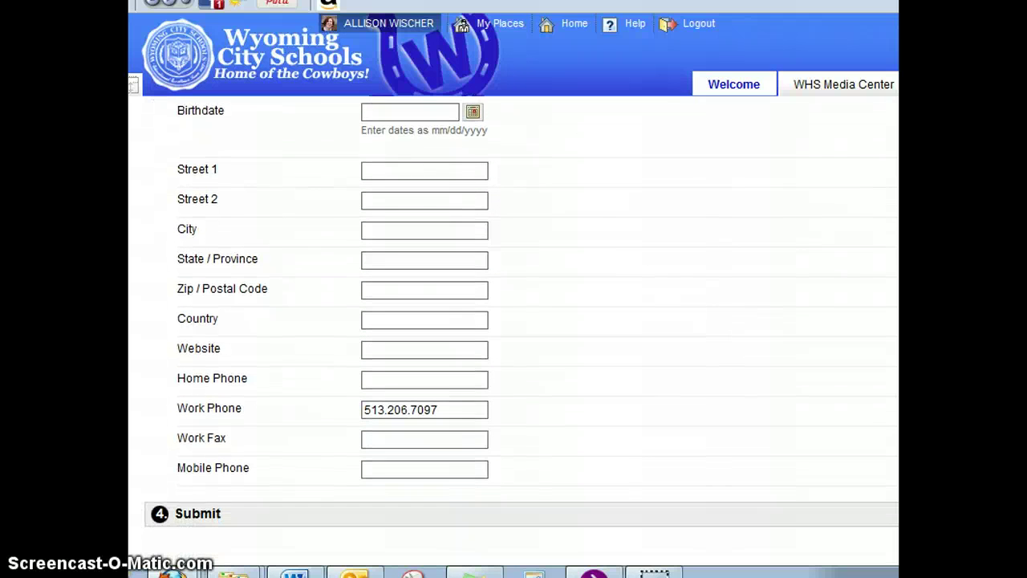
pyautogui.click(428, 452)
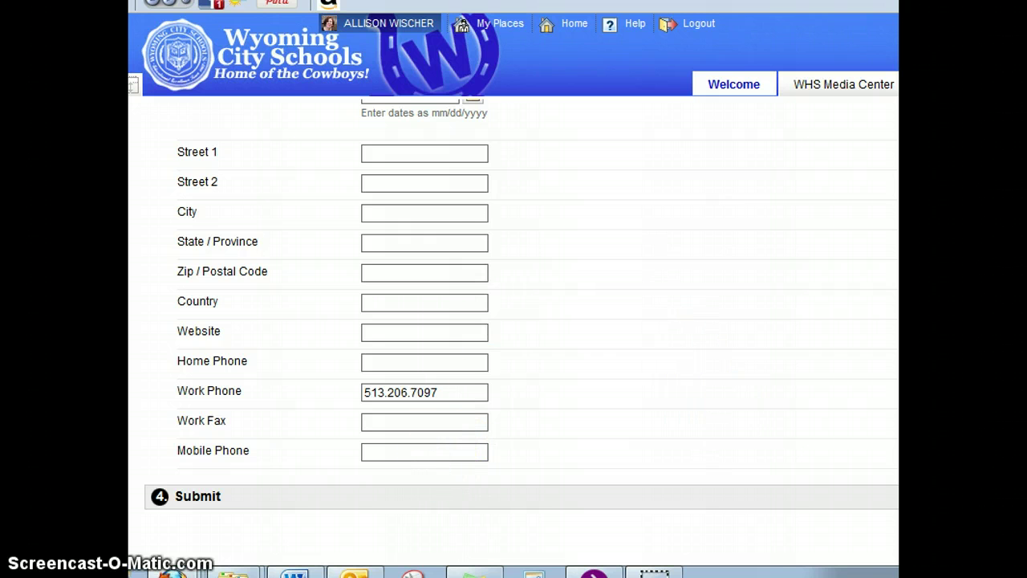
pyautogui.scroll(6, 522, 331)
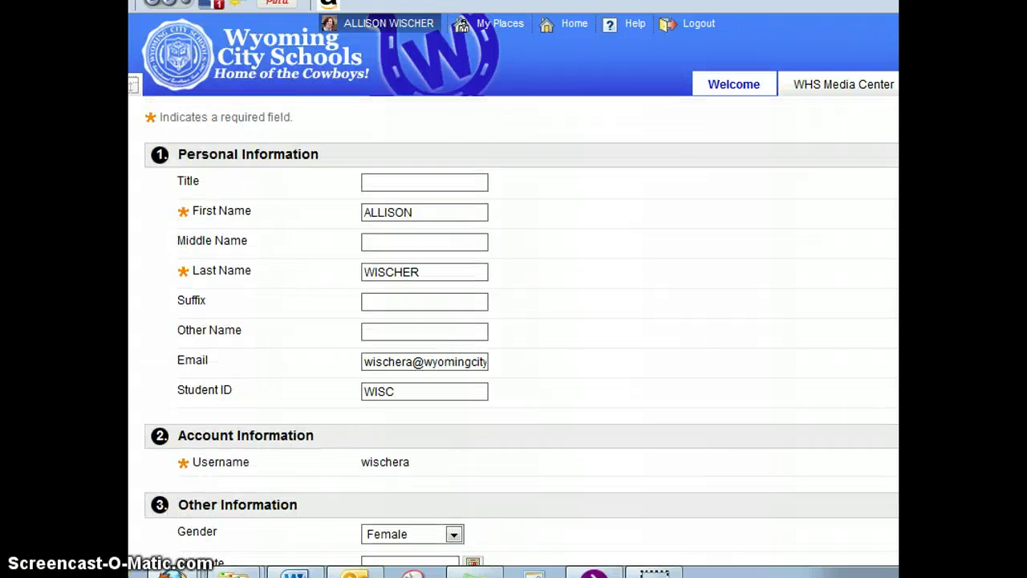
pyautogui.scroll(1, 522, 333)
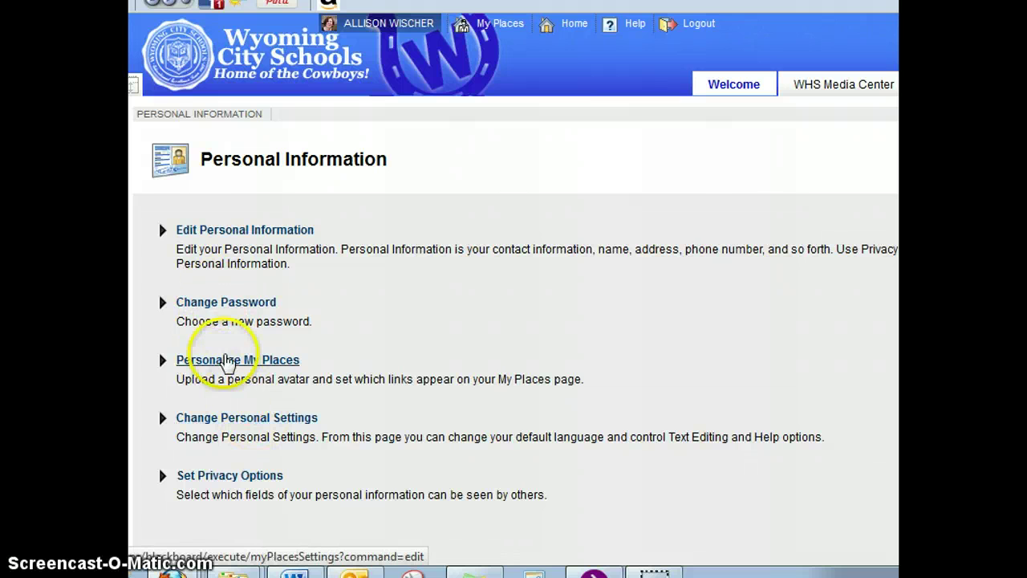
# Personalize My Places to show only classes visited within the last 60 days and submit the settings.
pyautogui.click(240, 363)
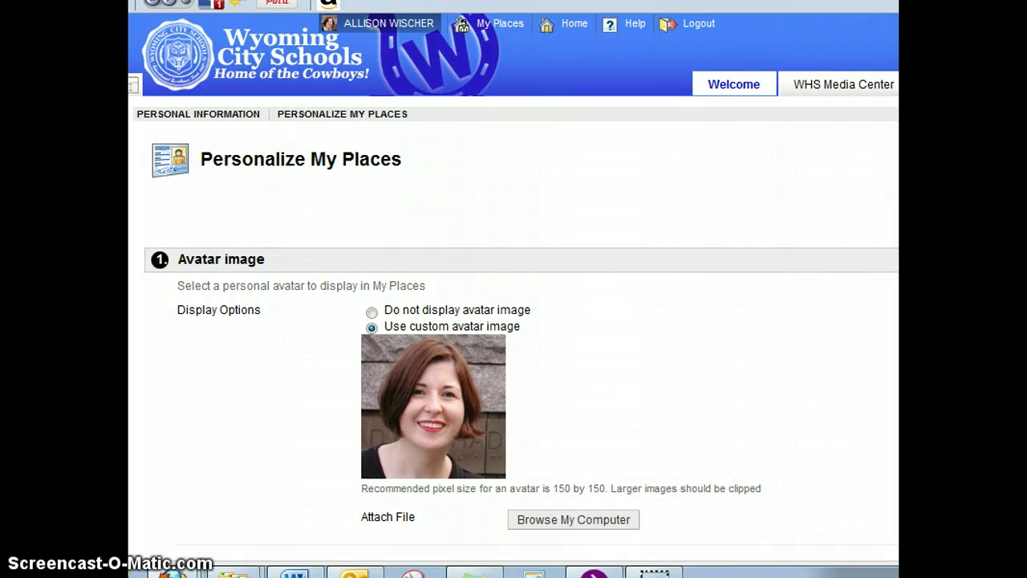
pyautogui.scroll(-3, 522, 337)
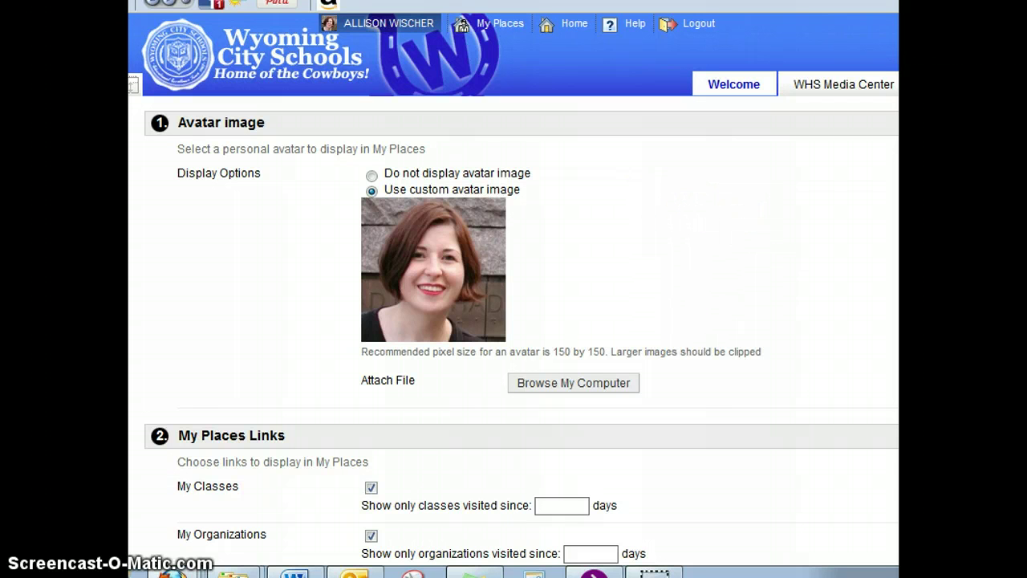
pyautogui.scroll(-3, 522, 331)
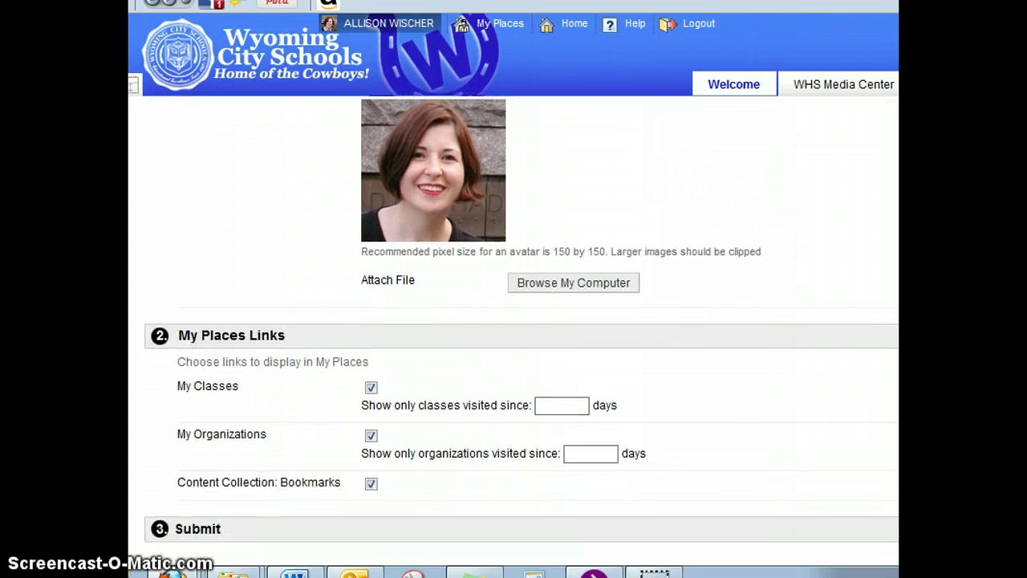
pyautogui.scroll(-1, 522, 320)
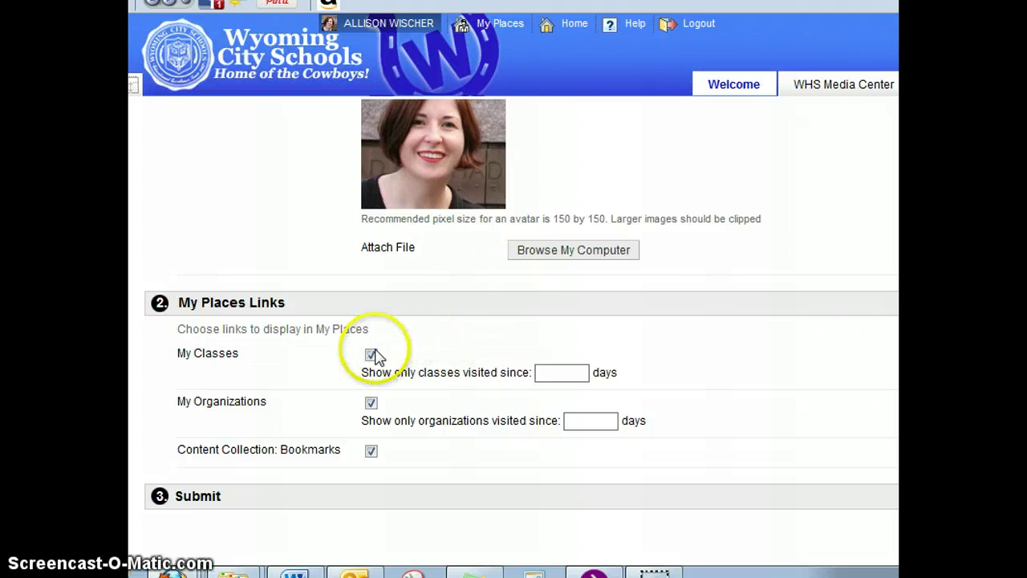
pyautogui.click(552, 373)
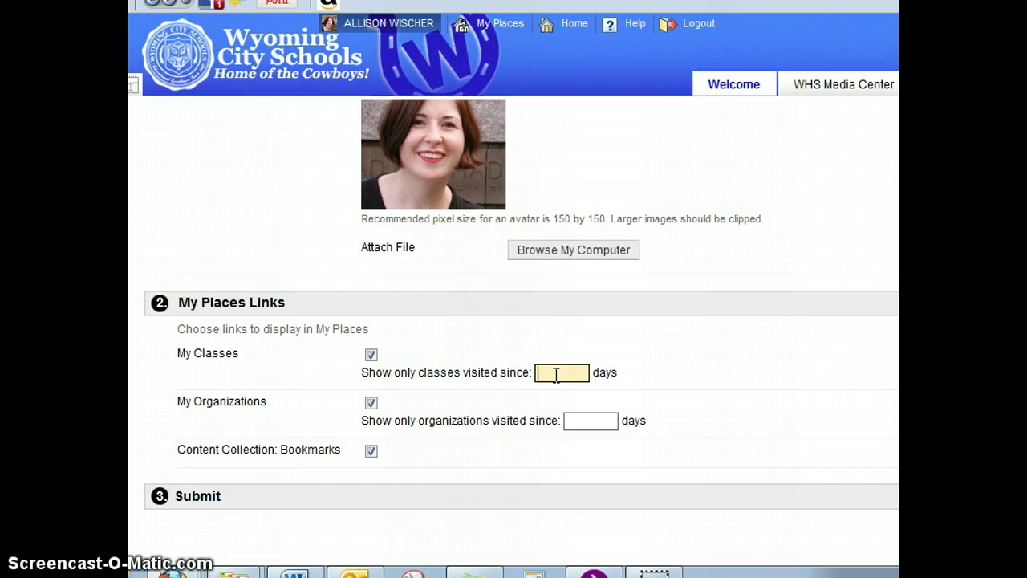
pyautogui.write('60')
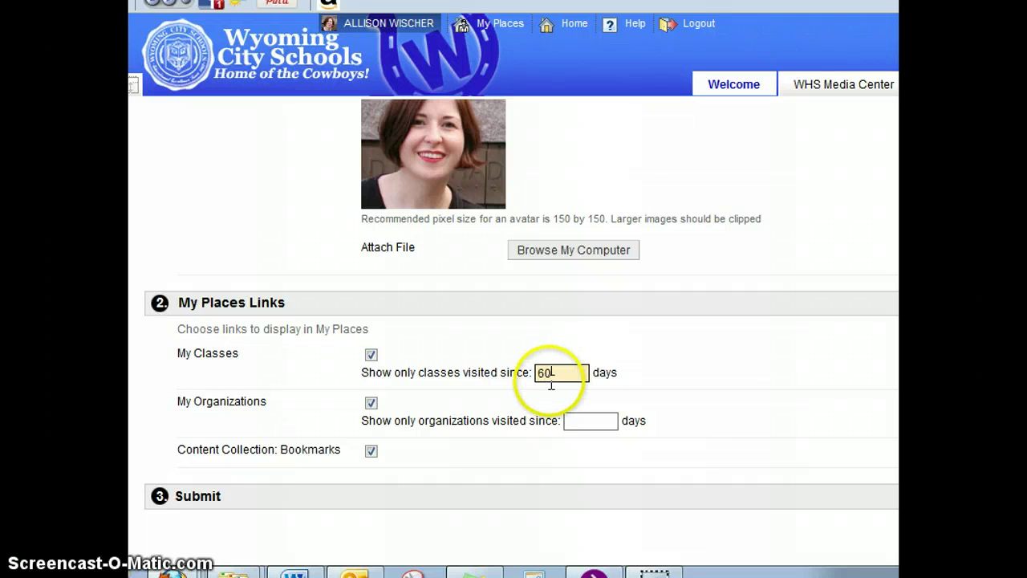
pyautogui.click(582, 425)
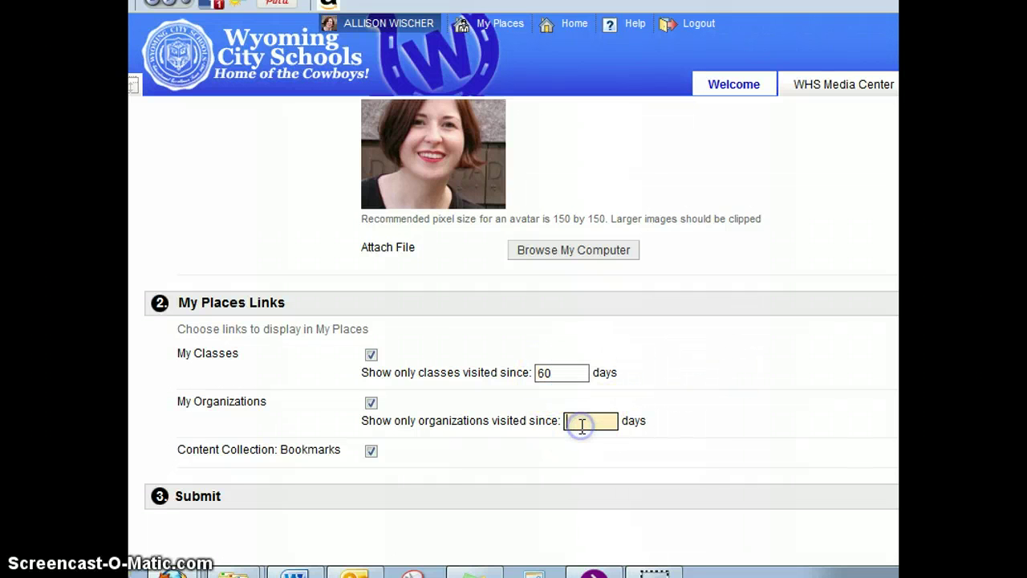
pyautogui.click(676, 383)
pyautogui.scroll(3, 513, 321)
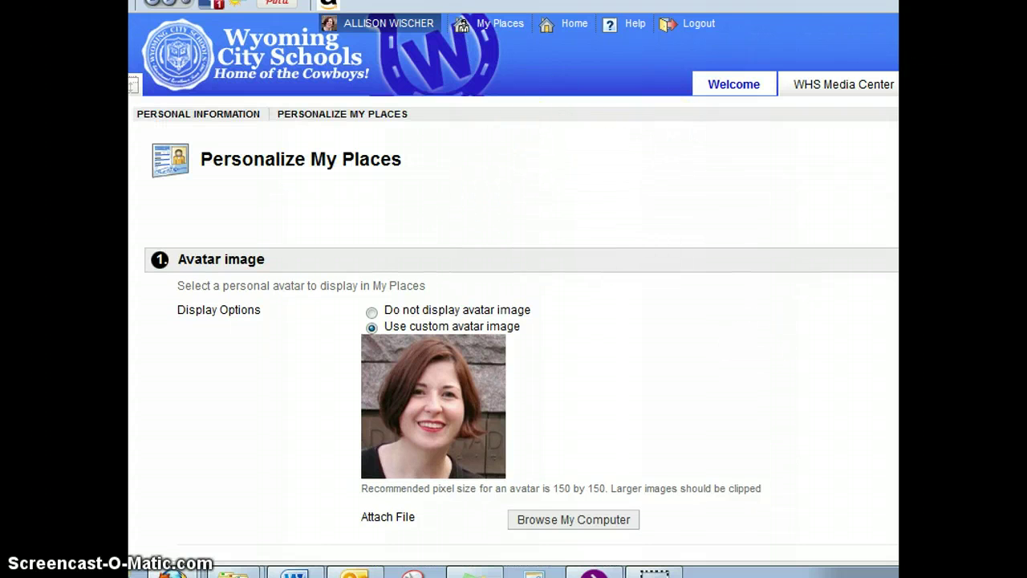
pyautogui.scroll(-1, 759, 360)
pyautogui.scroll(-2, 522, 321)
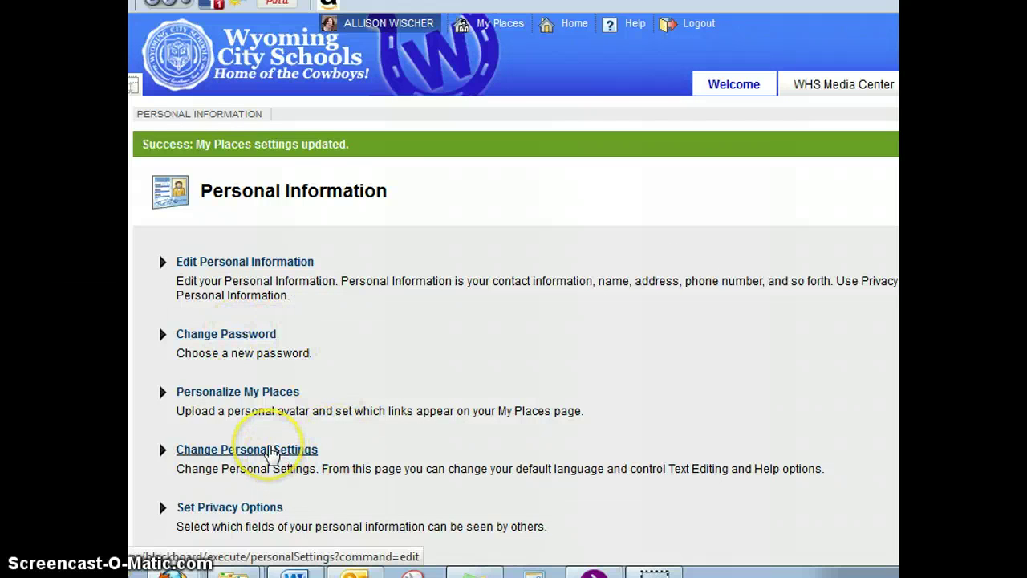
# View the text editor, language pack and page instruction options in Change Personal Settings and return to Personal Information.
pyautogui.click(271, 449)
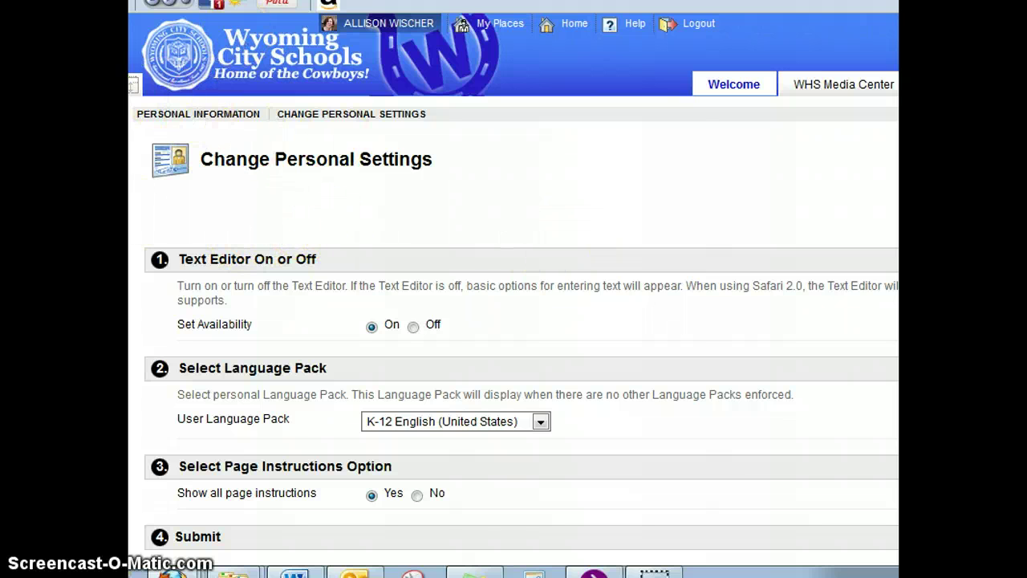
pyautogui.click(198, 114)
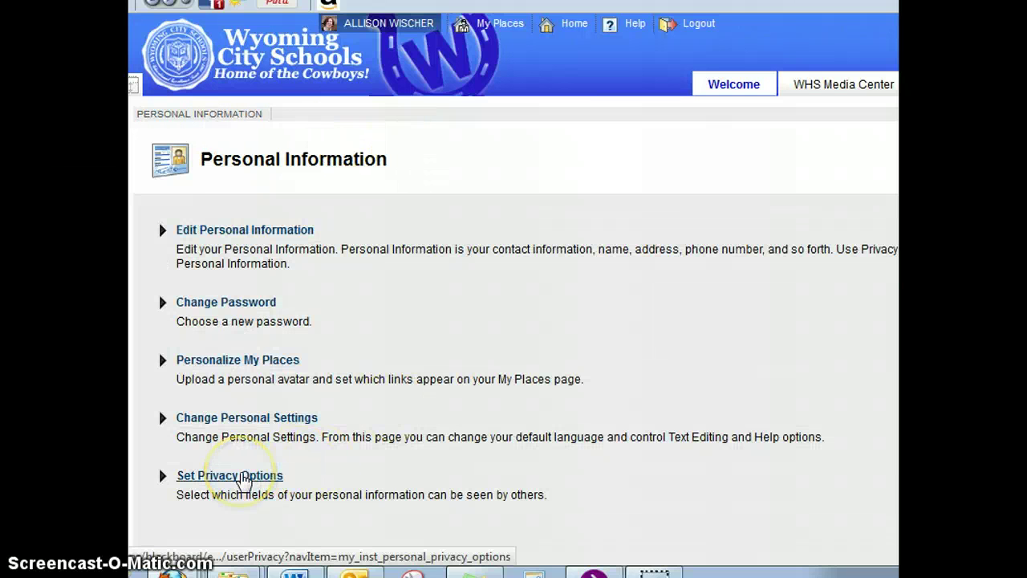
# In the privacy options, disallow student email for Creative Writing, Honors English 10, (11:S1) Oral Communications and Semester 2 Oral Communications.
pyautogui.click(241, 476)
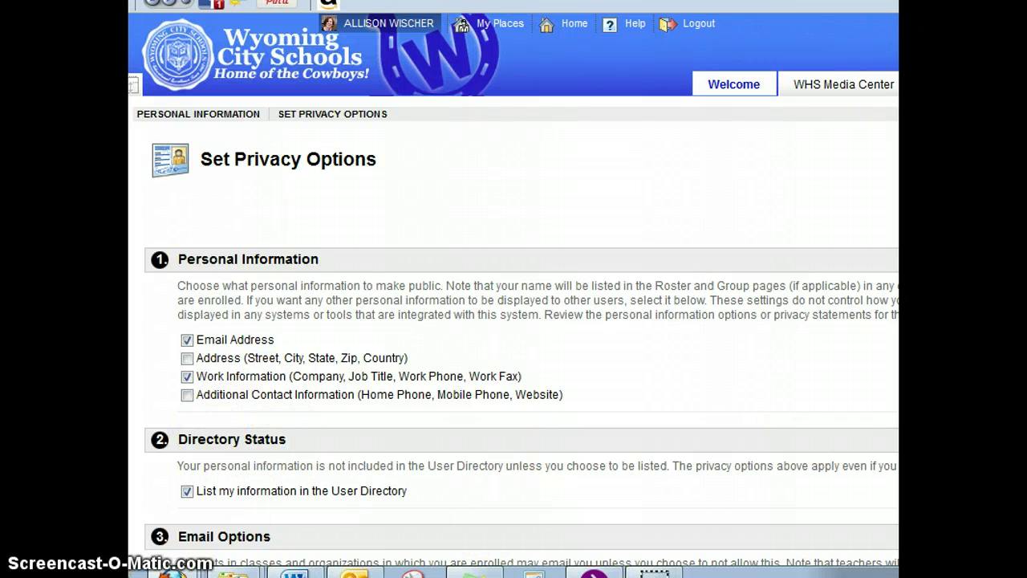
pyautogui.scroll(-4, 514, 335)
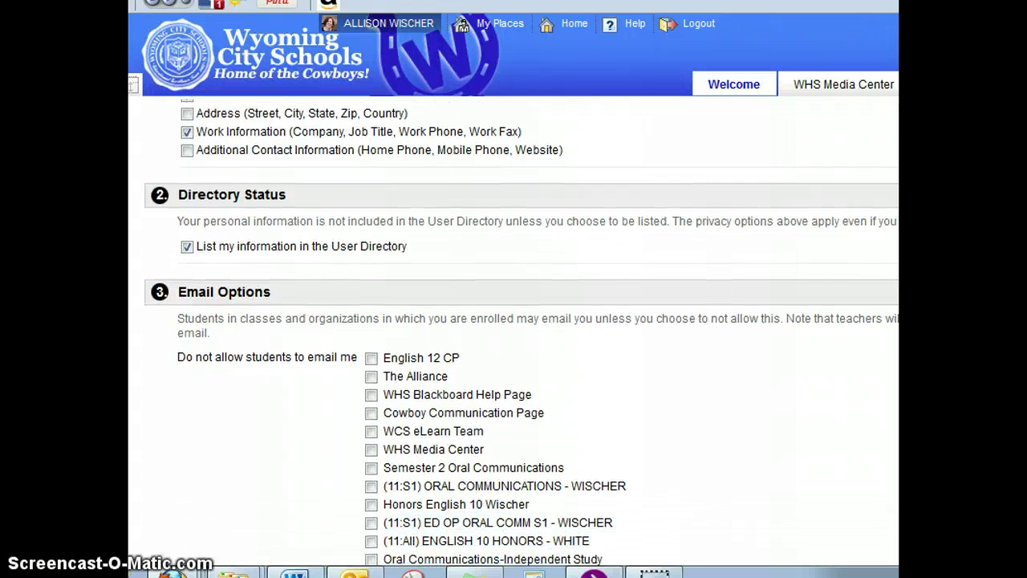
pyautogui.scroll(-1, 513, 335)
pyautogui.scroll(-1, 514, 335)
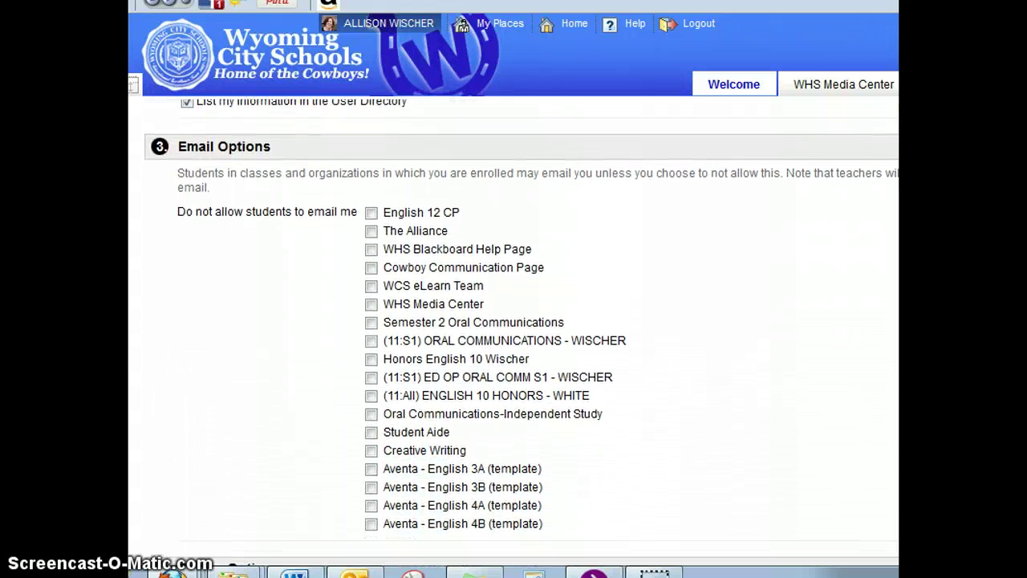
pyautogui.scroll(1, 523, 332)
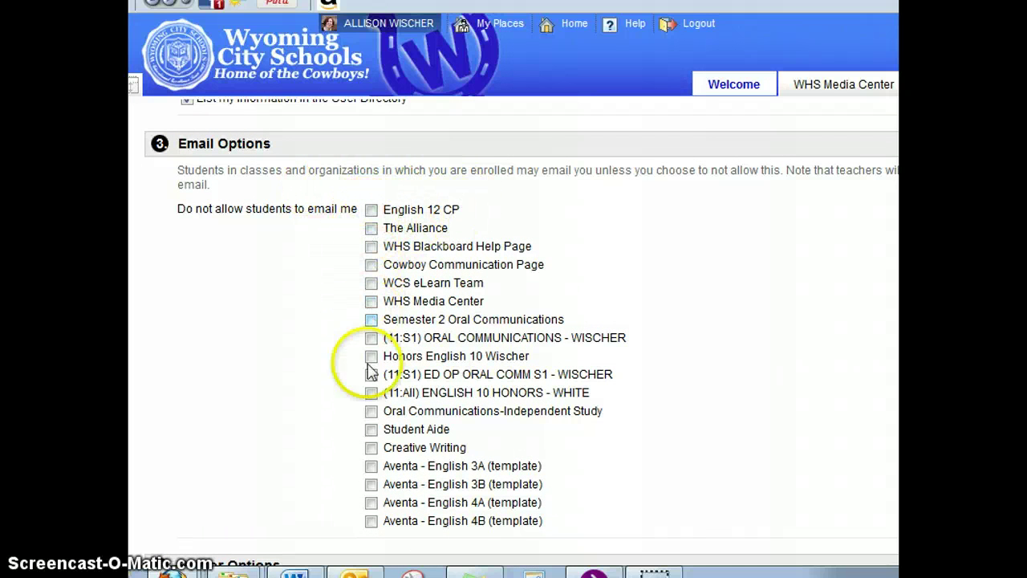
pyautogui.click(372, 448)
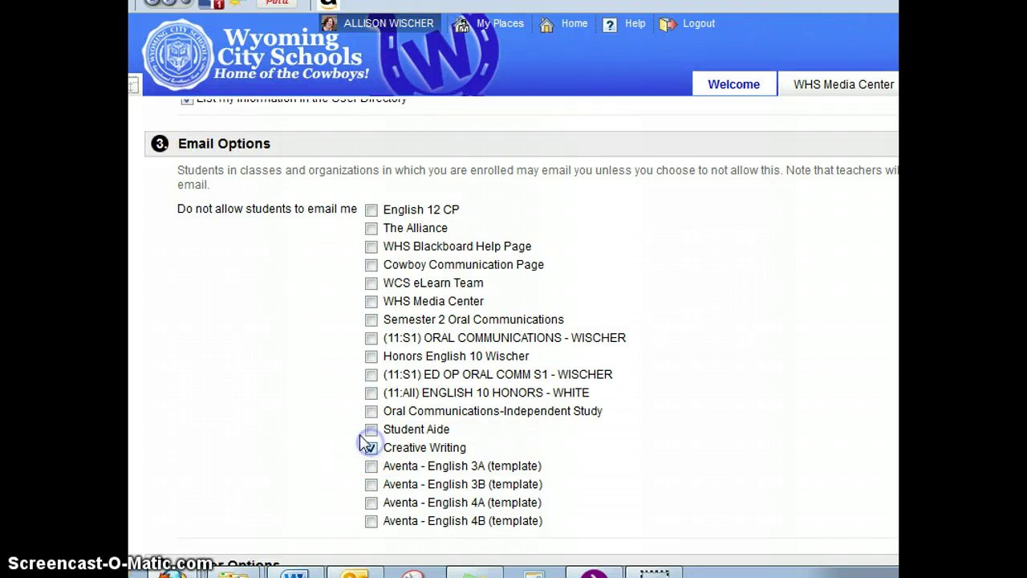
pyautogui.click(371, 356)
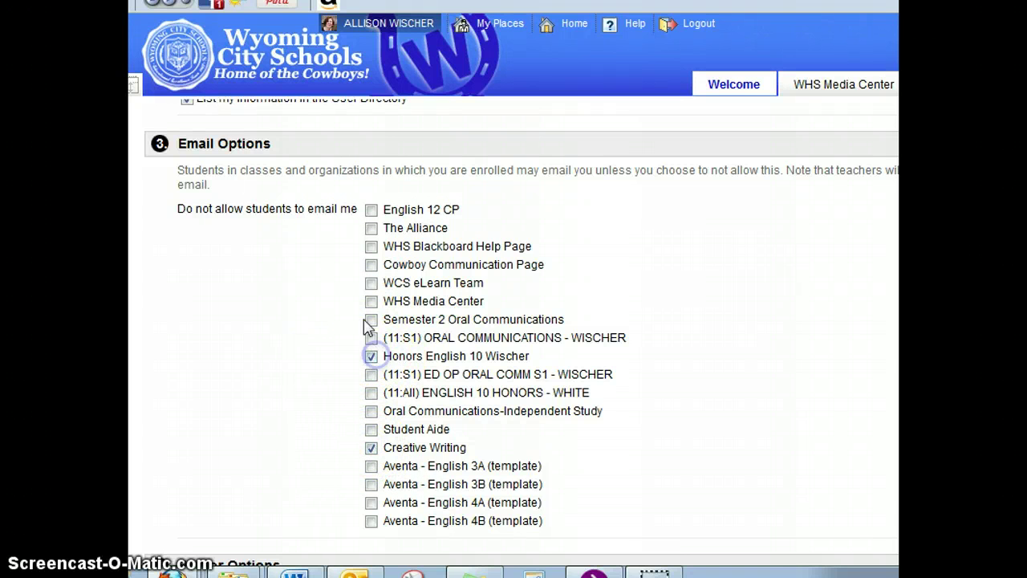
pyautogui.click(372, 338)
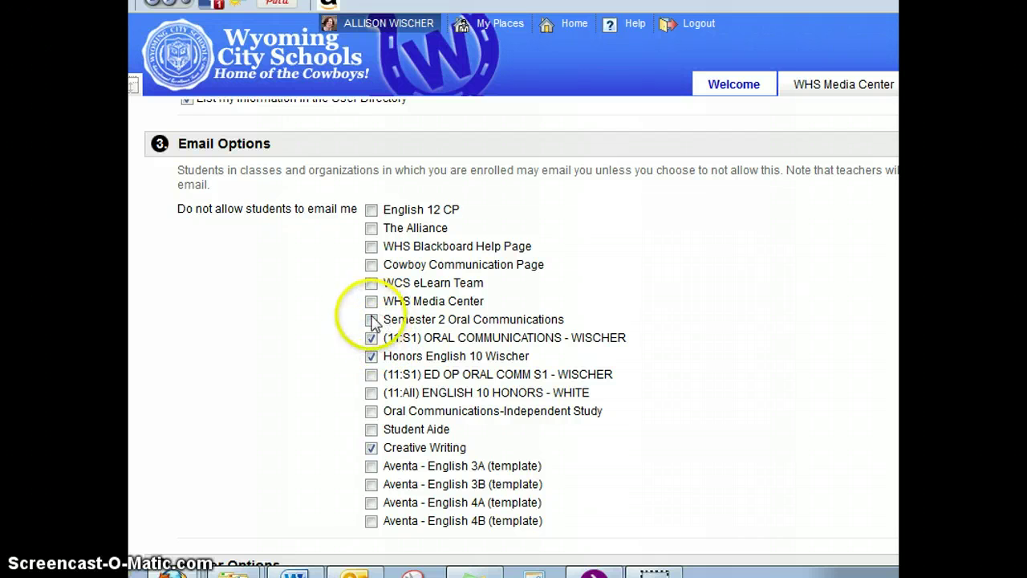
pyautogui.click(371, 320)
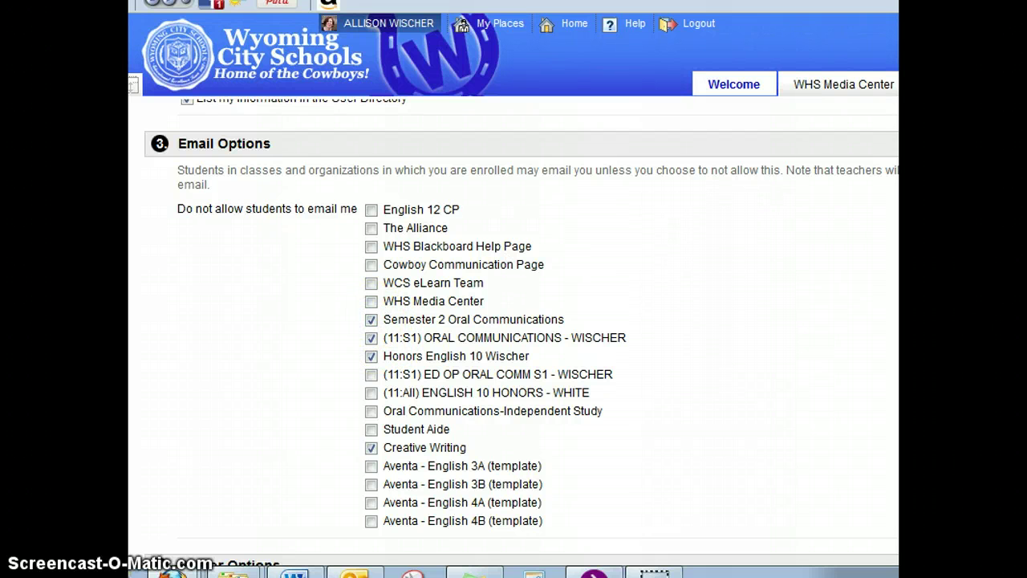
# Hide the account holder's name in the rosters of Creative Writing, Student Aide, (11:All) English 10 Honors and (11:S1) Ed Op Oral Comm S1.
pyautogui.scroll(-3, 513, 321)
pyautogui.scroll(-2, 638, 303)
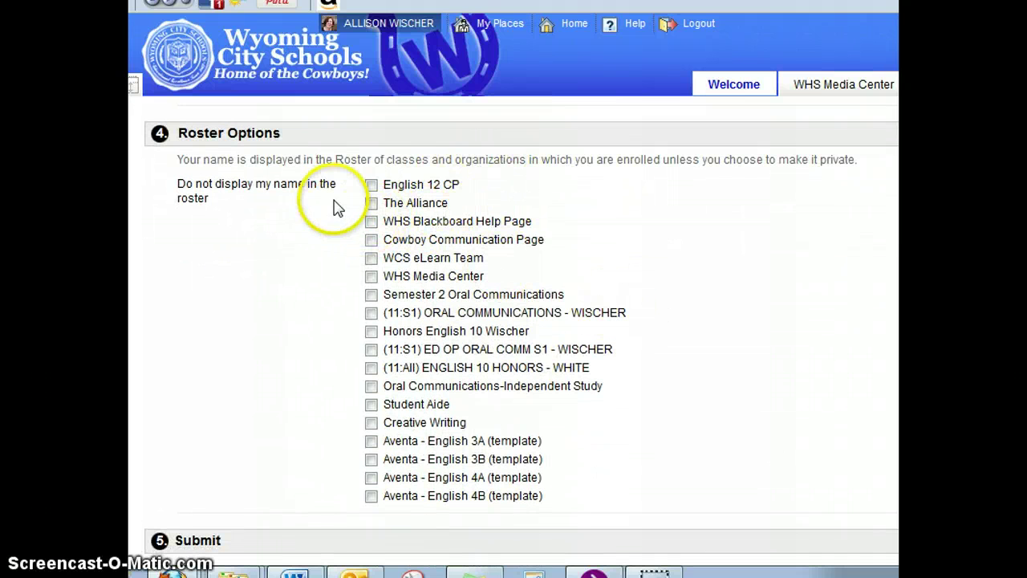
pyautogui.click(372, 423)
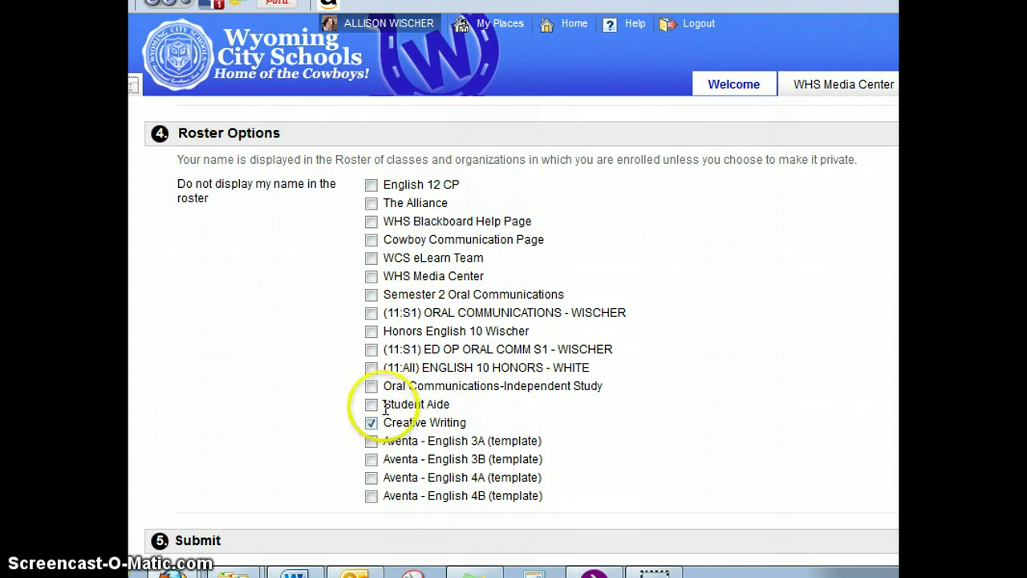
pyautogui.click(371, 404)
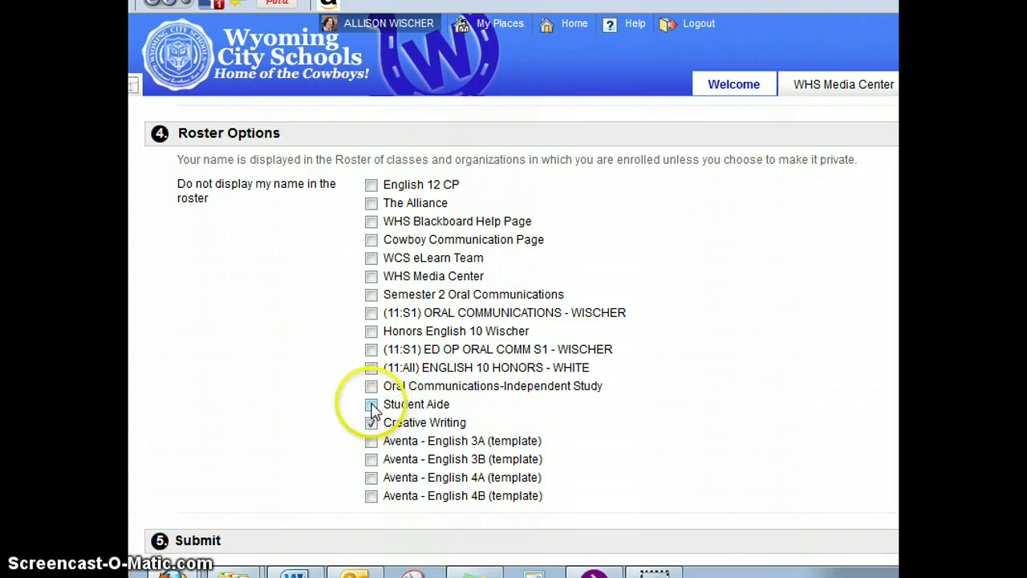
pyautogui.click(370, 350)
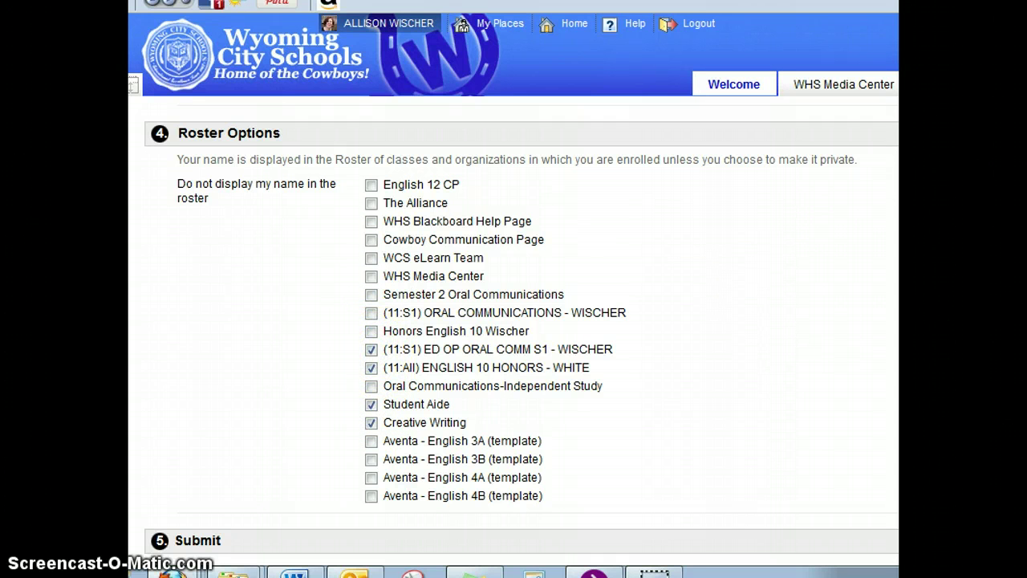
pyautogui.scroll(-1, 521, 327)
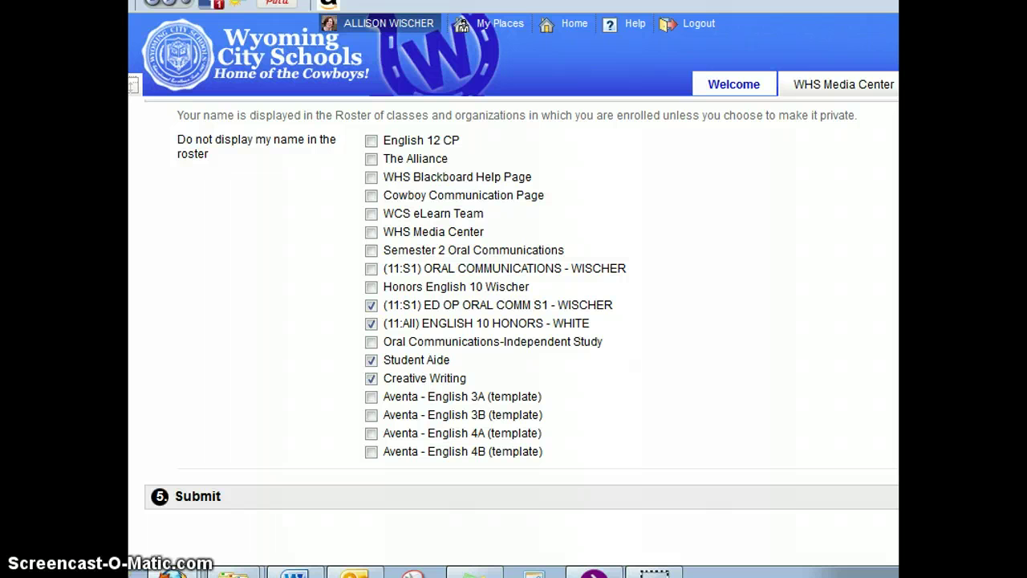